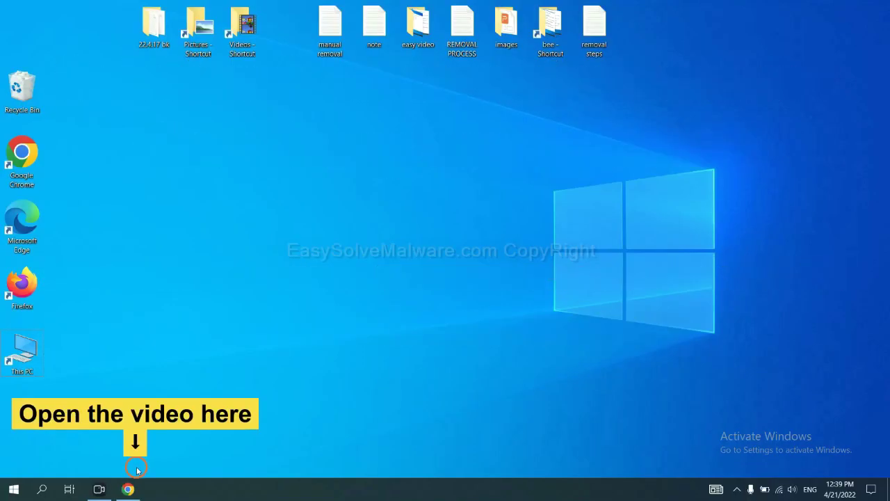
Step: Download SpyHunter for Windows from the easysolvemalware.com removal guide in Chrome
left_click(137, 489)
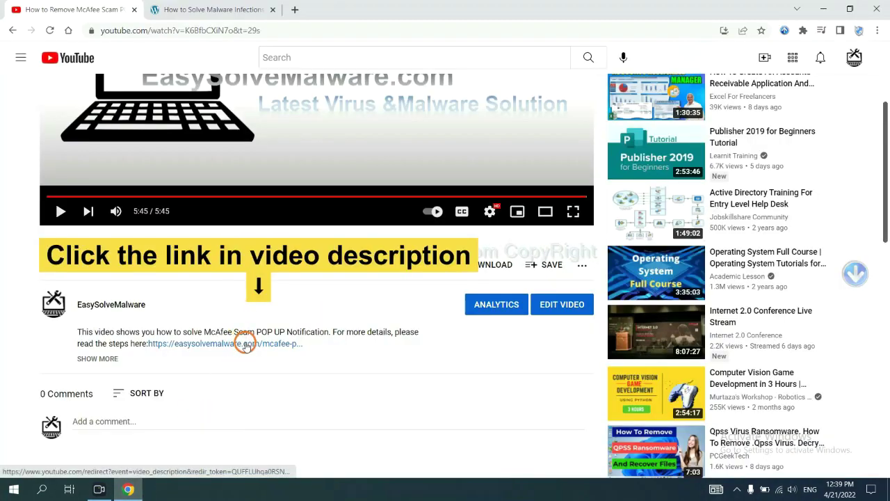
left_click(229, 9)
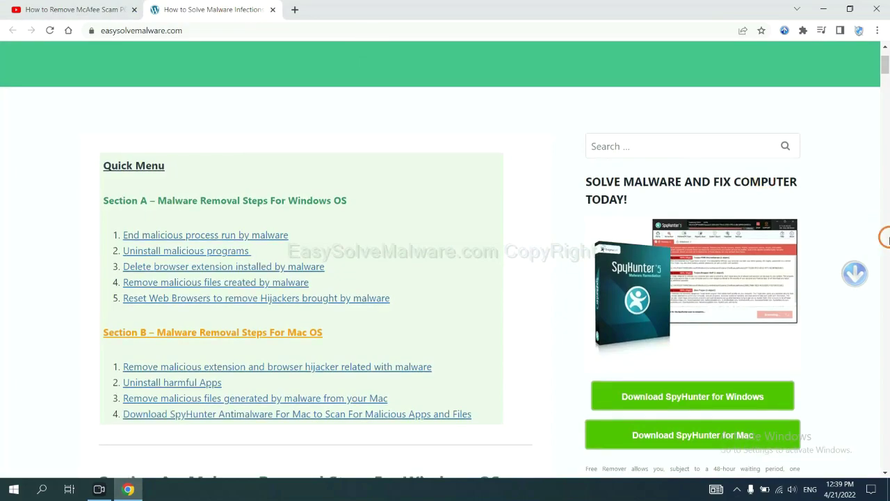
scroll(884, 236, "down", 1)
scroll(885, 237, "down", 2)
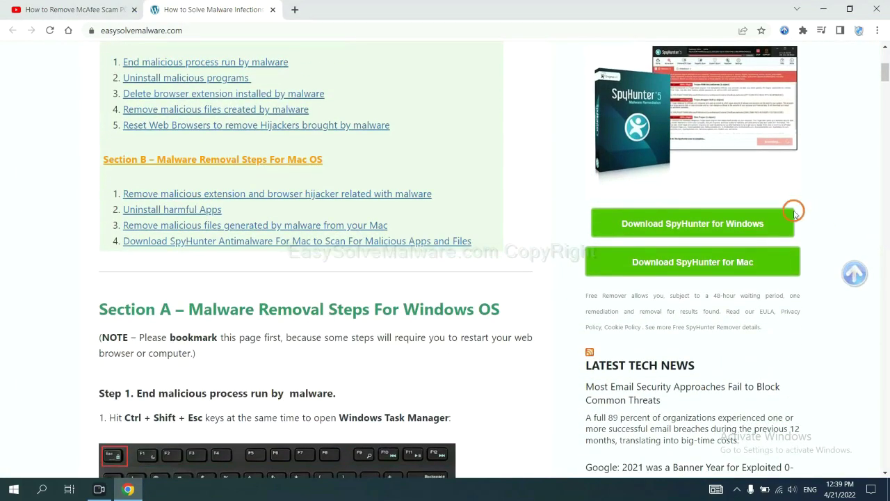
left_click(757, 220)
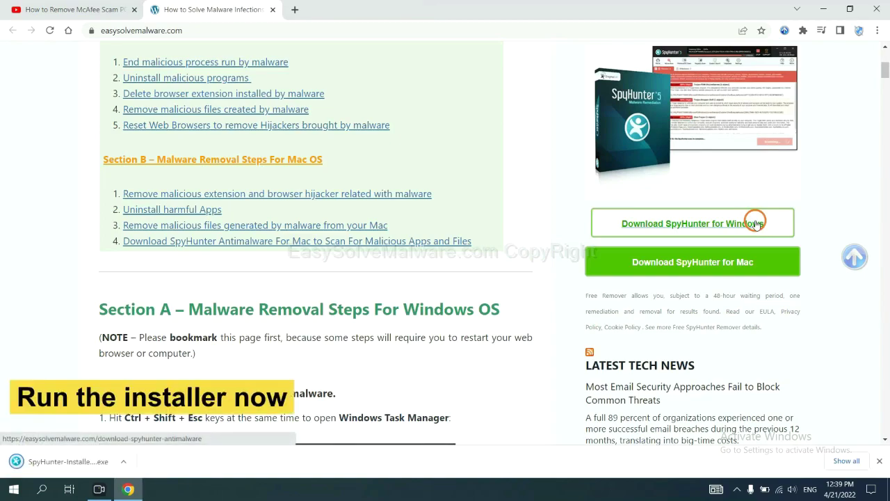
Step: Install SpyHunter 5 in English after accepting the EULA, then dismiss the setup-successful message
left_click(55, 462)
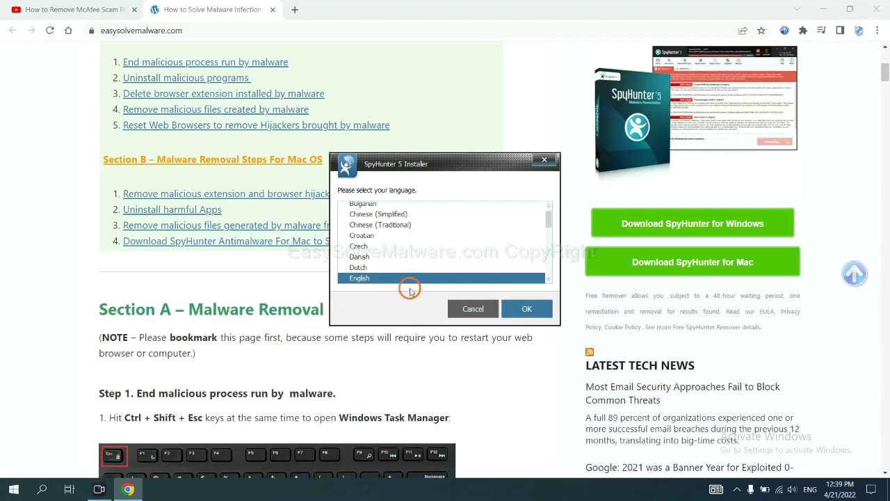
left_click(515, 309)
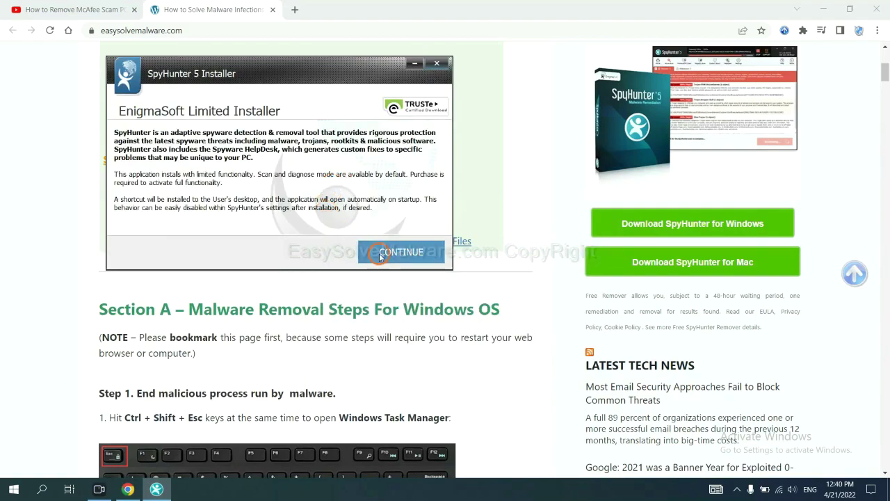
left_click(390, 252)
left_click(286, 223)
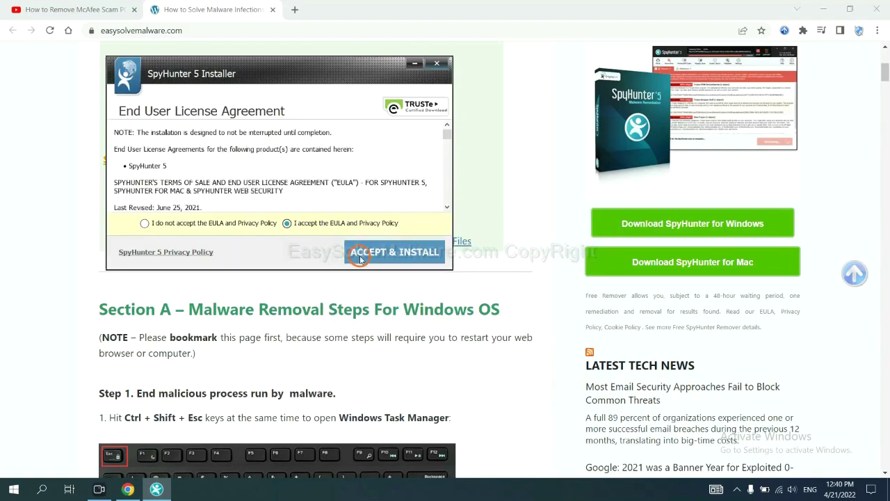
left_click(360, 256)
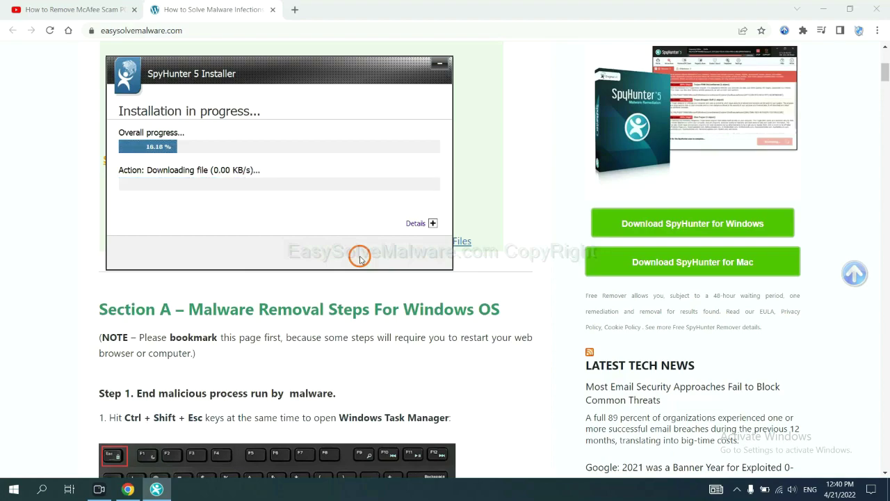
left_click(436, 313)
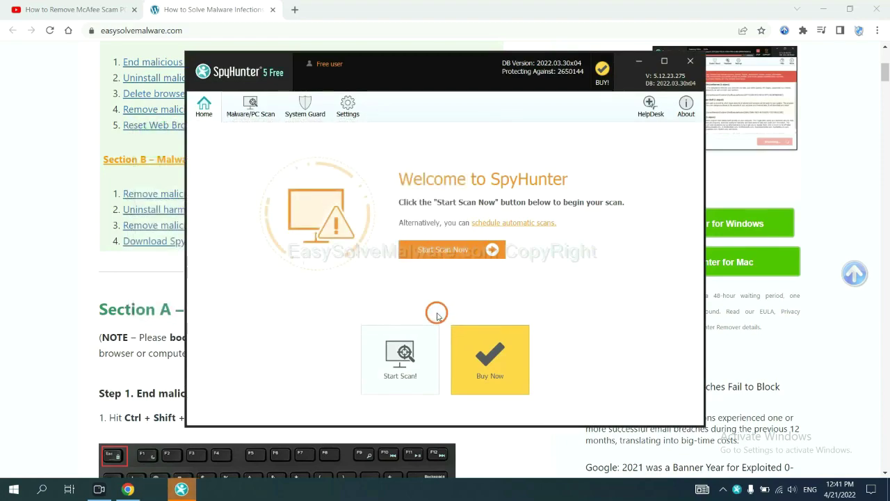
Step: Scan the PC, then move past the detected remove360.bat object to the registration prompt
left_click(438, 254)
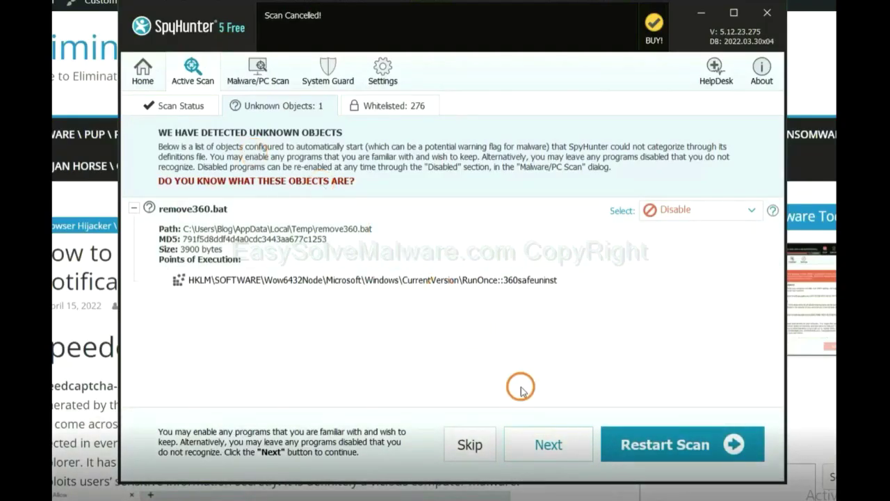
left_click(547, 445)
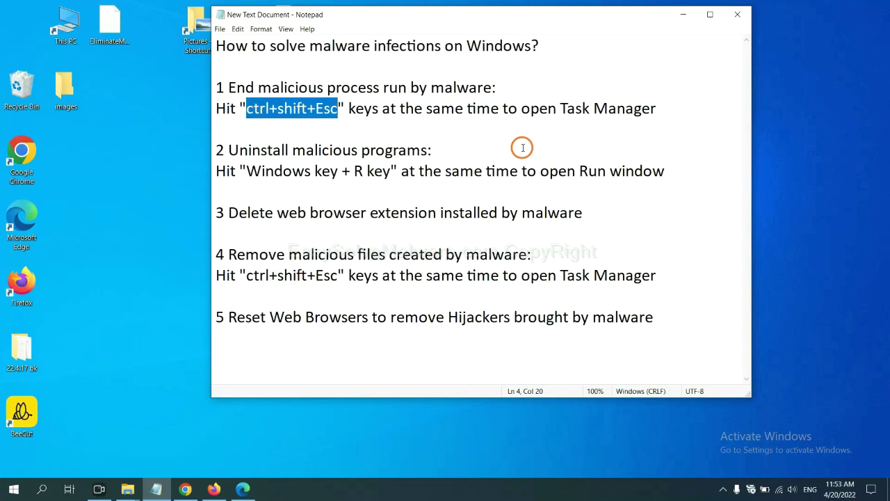
Step: Select the 'ctrl+shift+Esc' text in step 1 of the Notepad removal notes
left_click(319, 111)
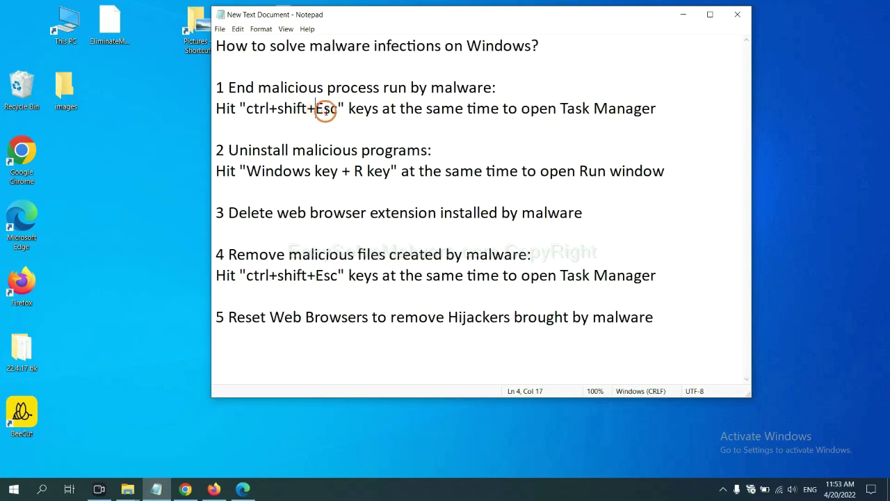
left_click_drag(331, 110, 248, 111)
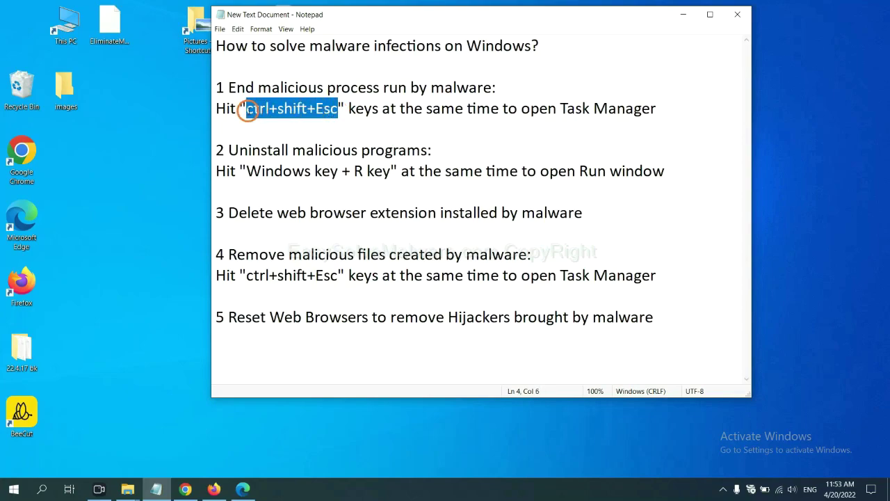
Step: End a suspicious process in Task Manager, close it, and move on to step 2
key("ctrl+shift+Escape")
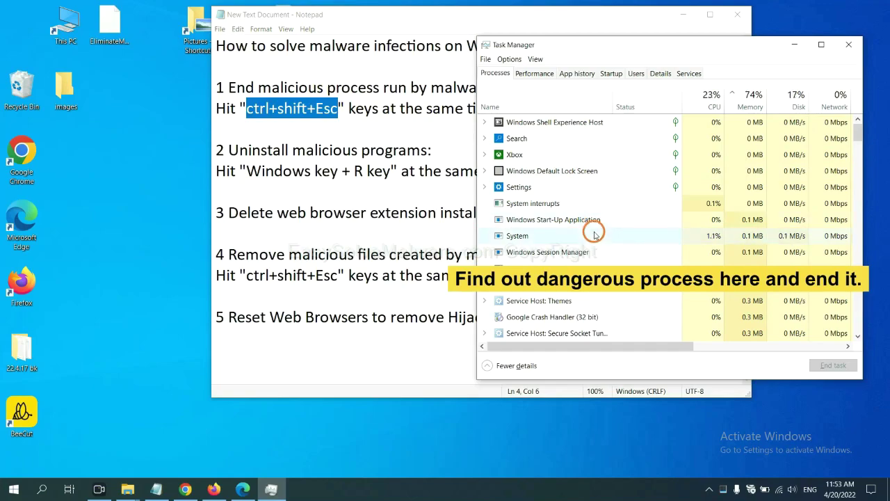
left_click(595, 235)
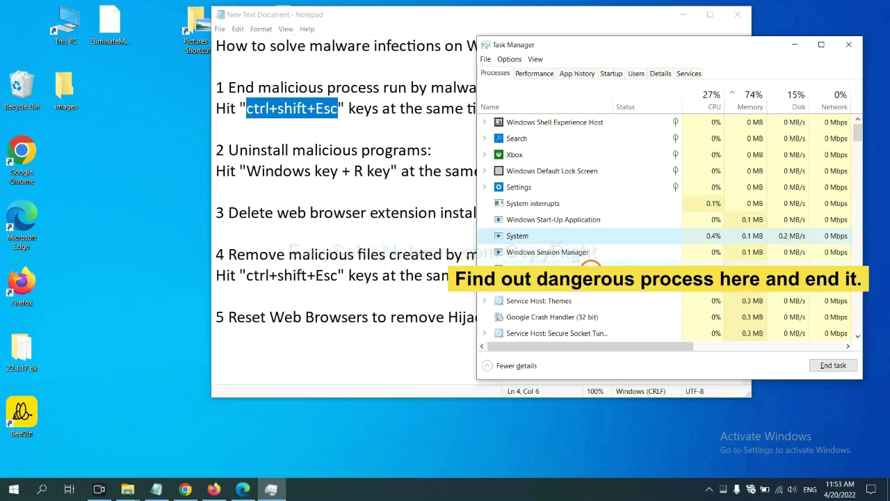
left_click(591, 268)
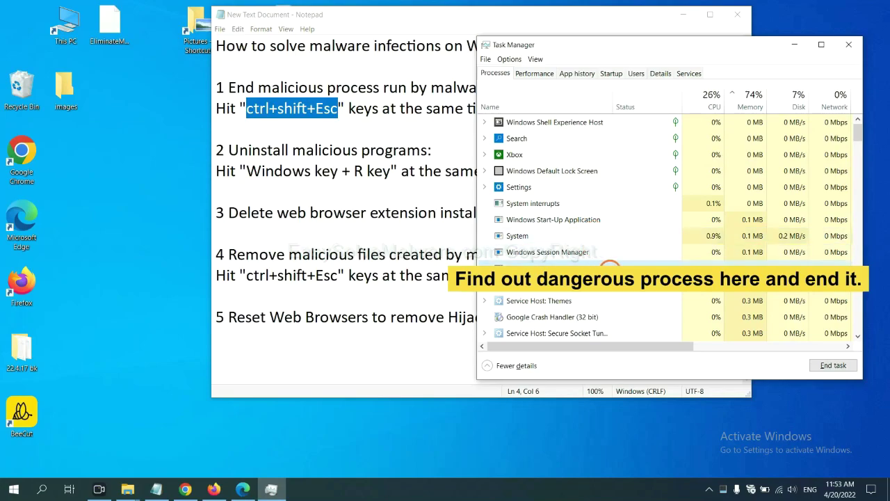
left_click(843, 366)
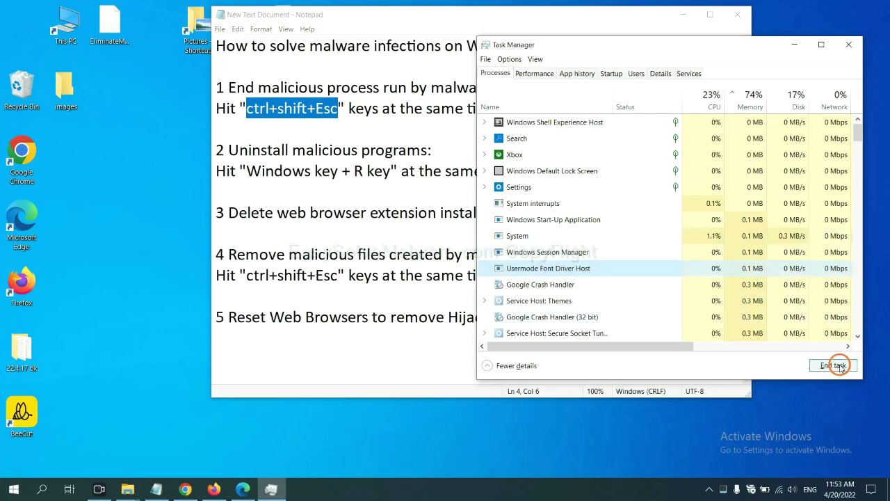
left_click(842, 46)
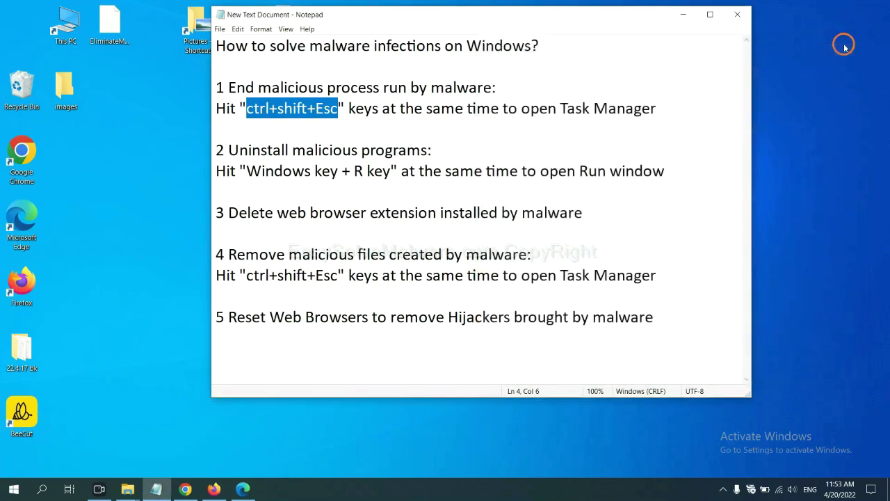
key("Down")
key("Down")
key("Down")
Step: Launch 'control panel' from the Win+R Run dialog
left_click(406, 167)
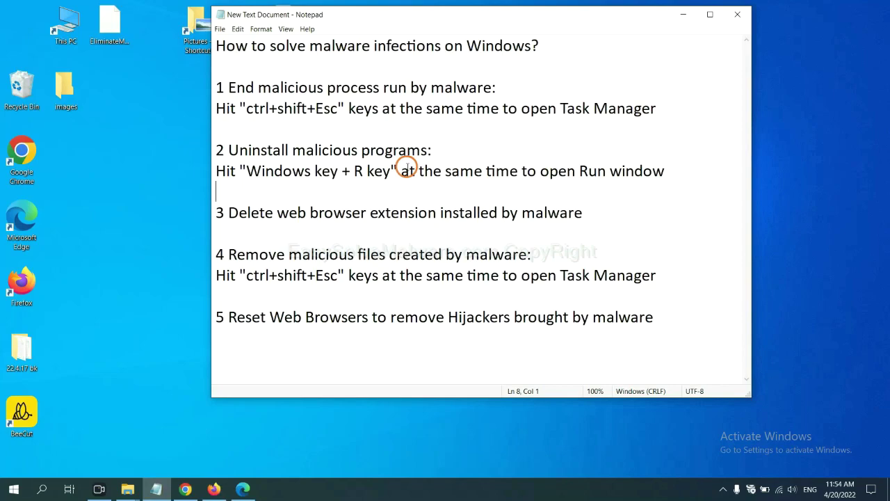
left_click_drag(243, 173, 388, 179)
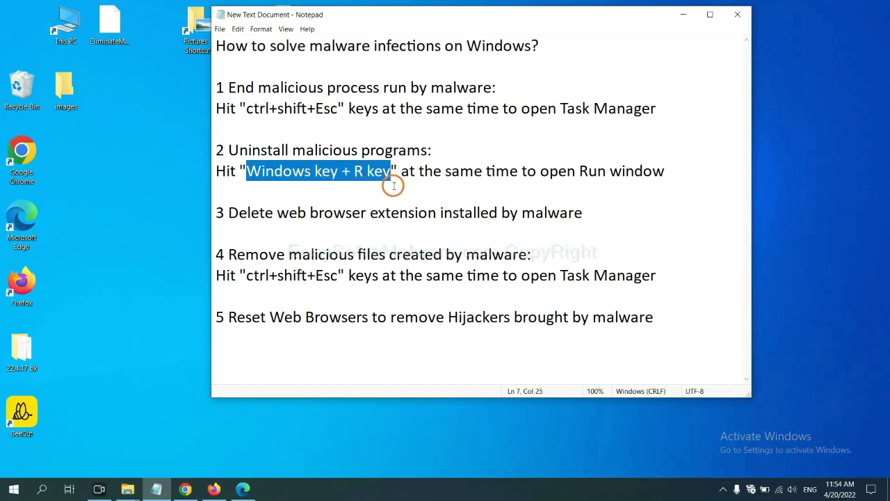
key("super+r")
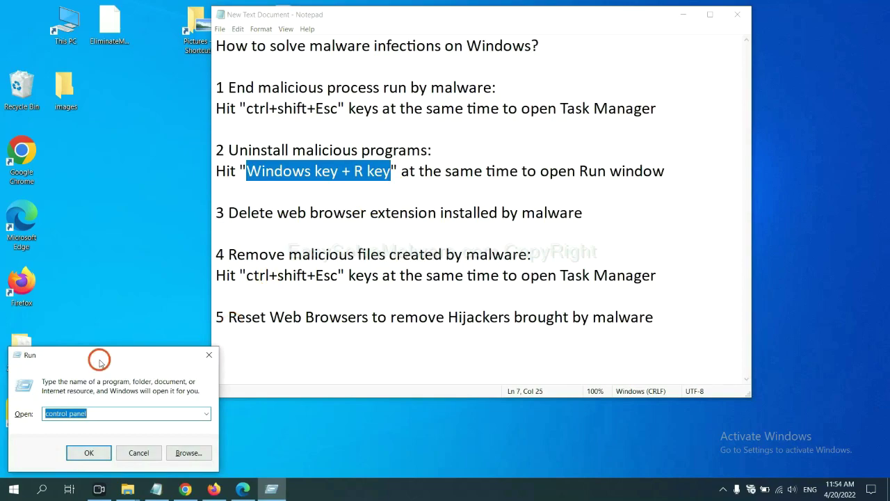
mouse_move(99, 360)
left_mouse_down()
mouse_move(634, 194)
mouse_move(679, 154)
left_mouse_up()
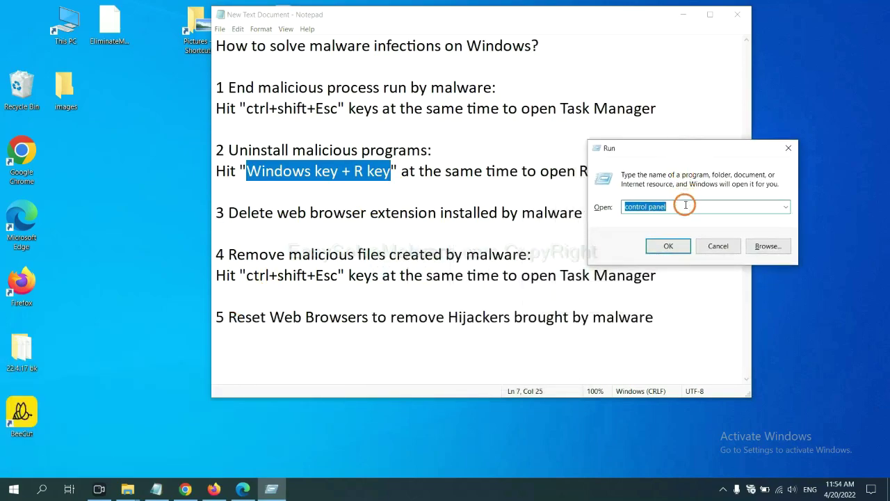
left_click(685, 206)
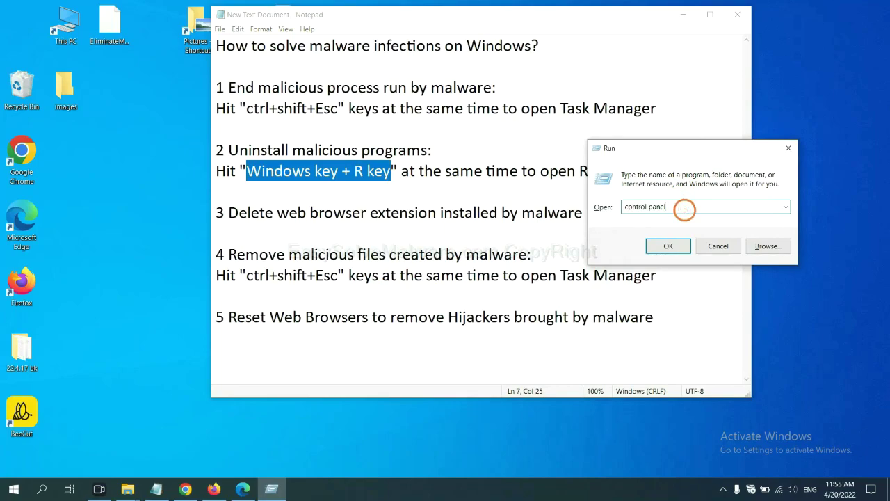
left_click_drag(666, 207, 612, 206)
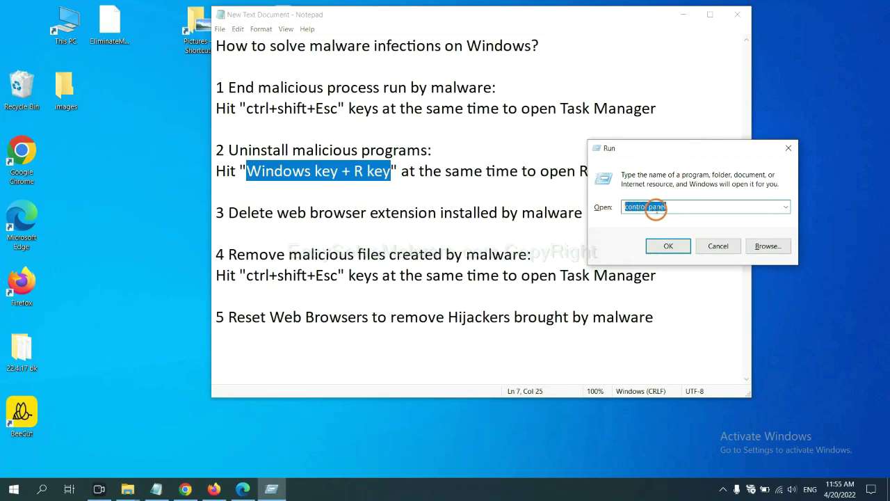
left_click(663, 251)
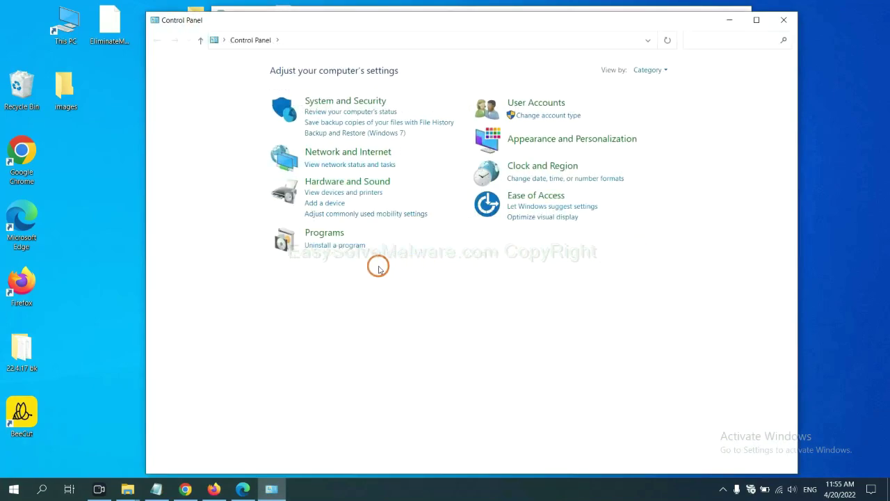
Step: Uninstall Xiph.Org Open Codecs from Programs and Features
left_click(334, 246)
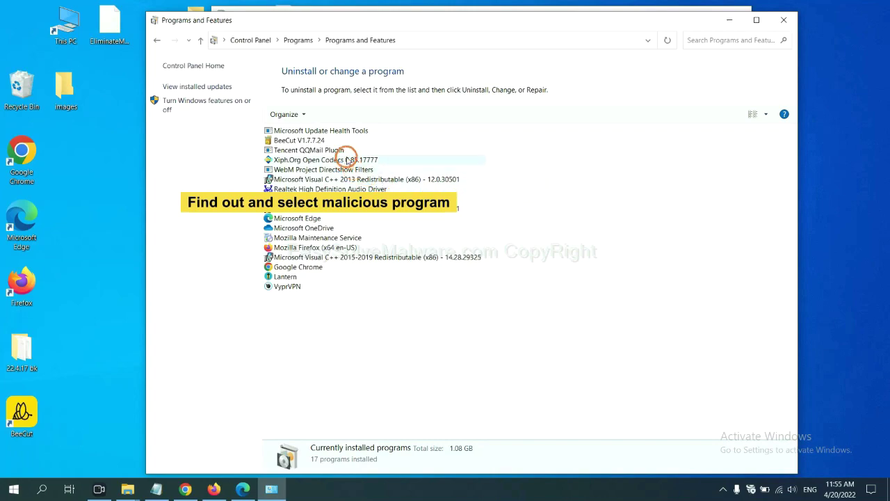
left_click(350, 161)
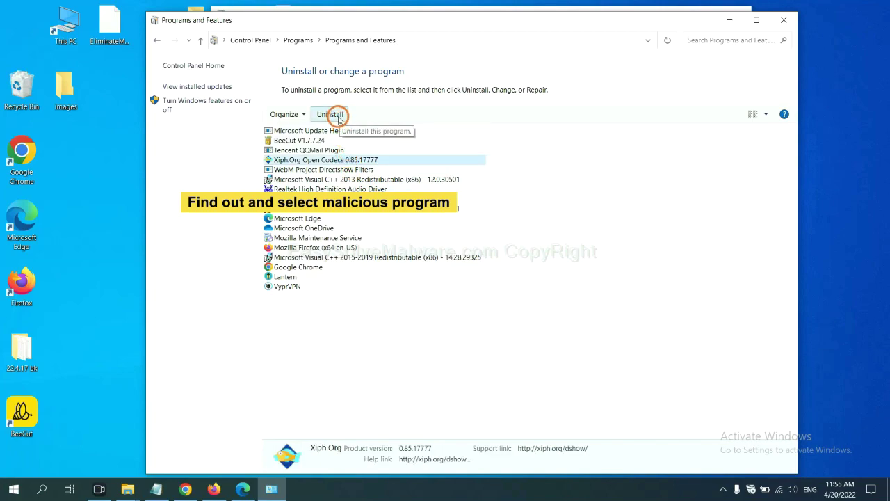
left_click(789, 22)
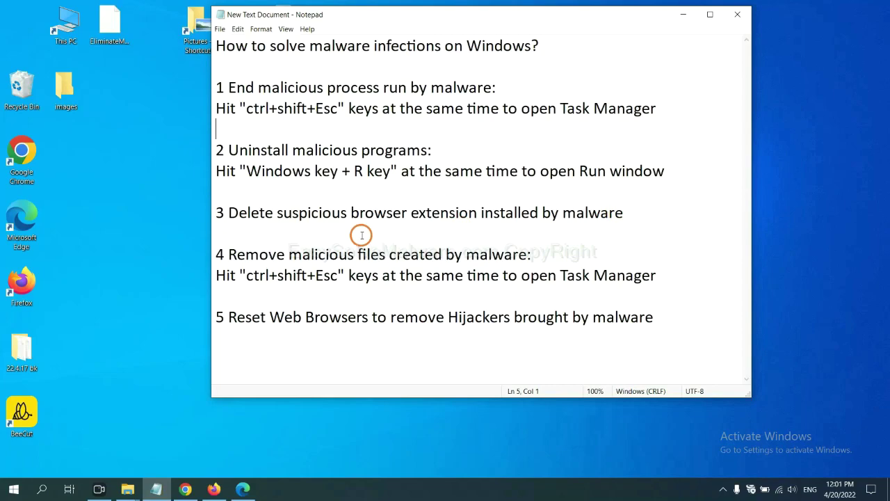
Step: Open Chrome's Extensions page through More tools to show Scroll To Top
left_click(186, 489)
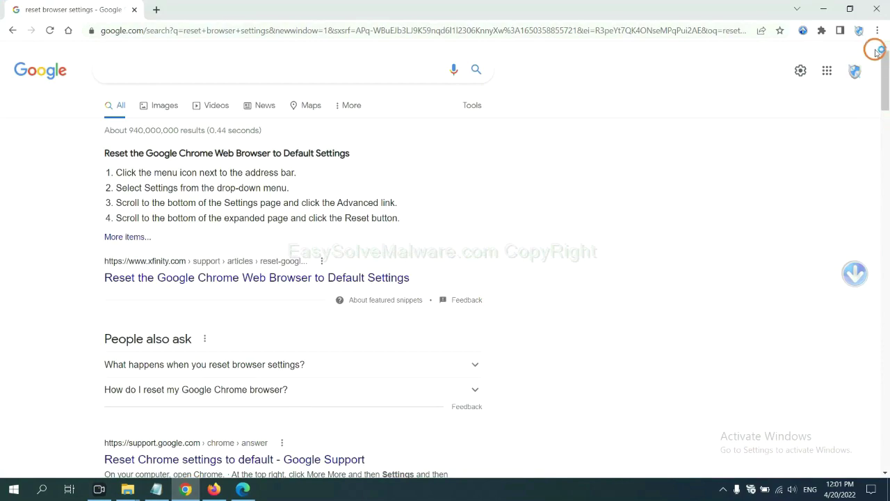
left_click(877, 30)
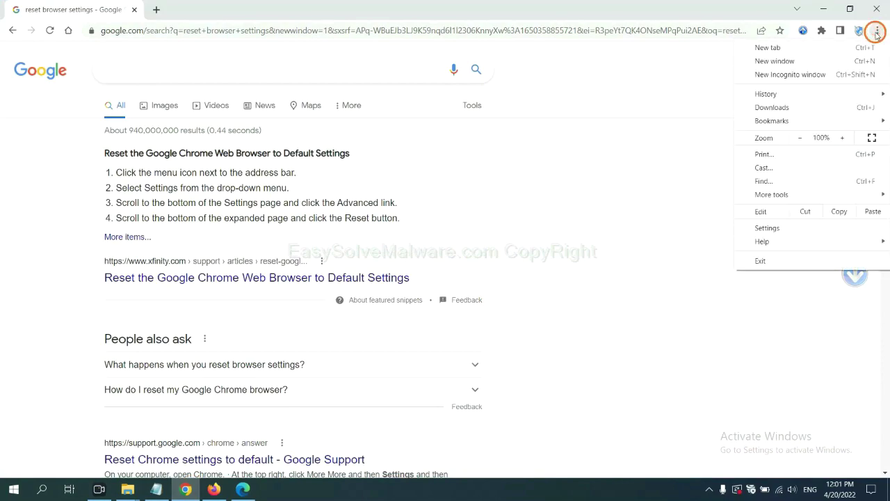
mouse_move(772, 195)
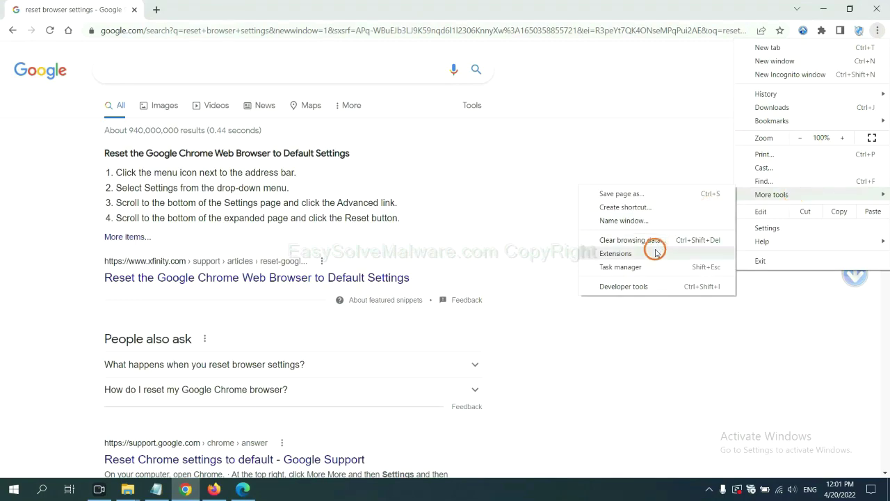
left_click(656, 251)
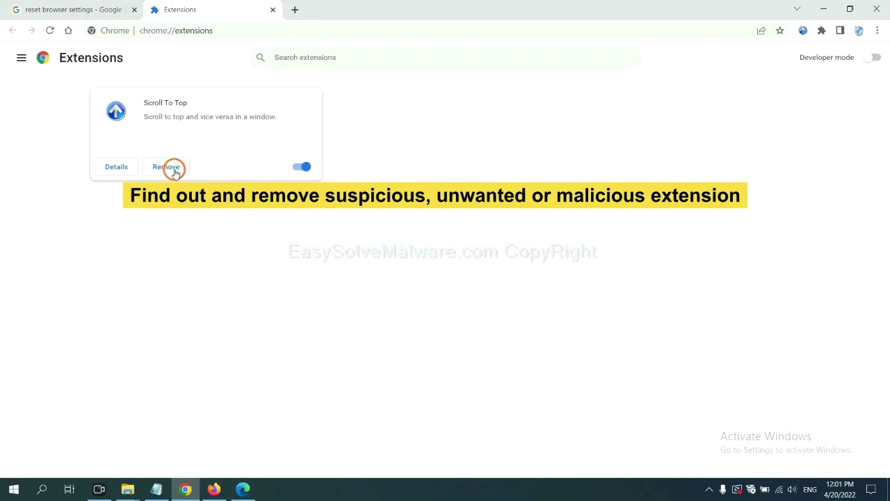
Step: Open Firefox's Add-ons Manager and show the GIPHY for Firefox extension's options
left_click(215, 489)
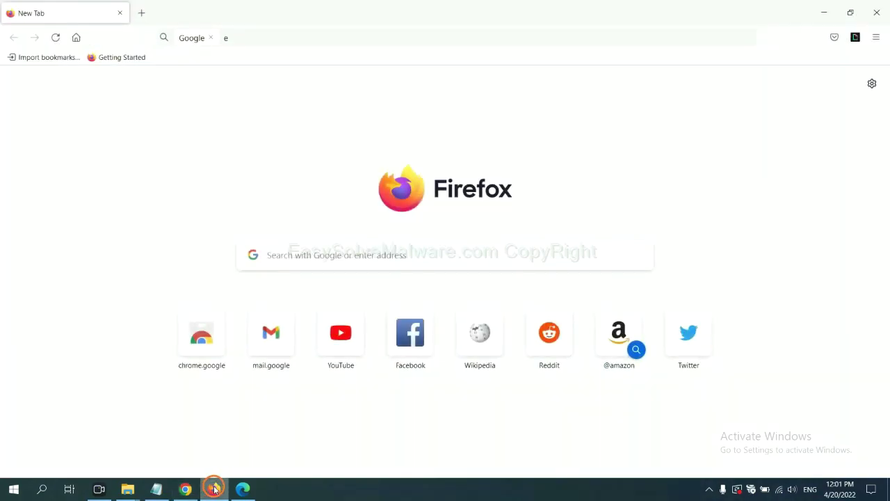
left_click(877, 37)
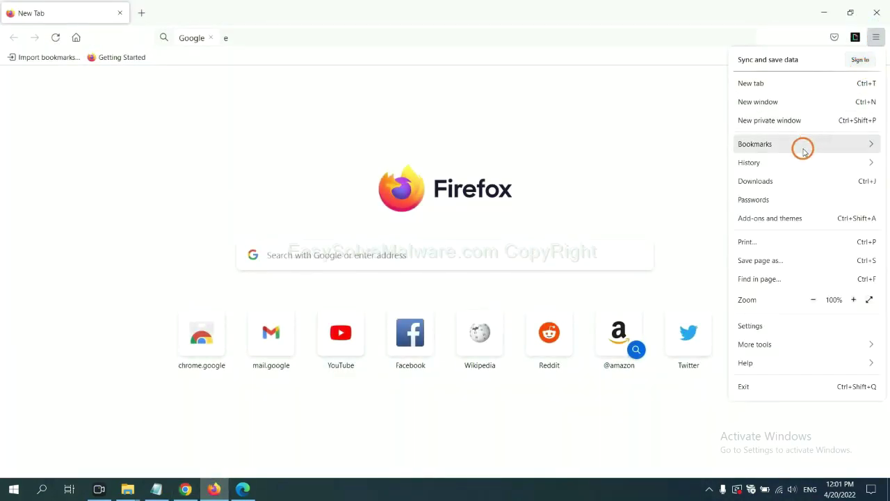
left_click(778, 221)
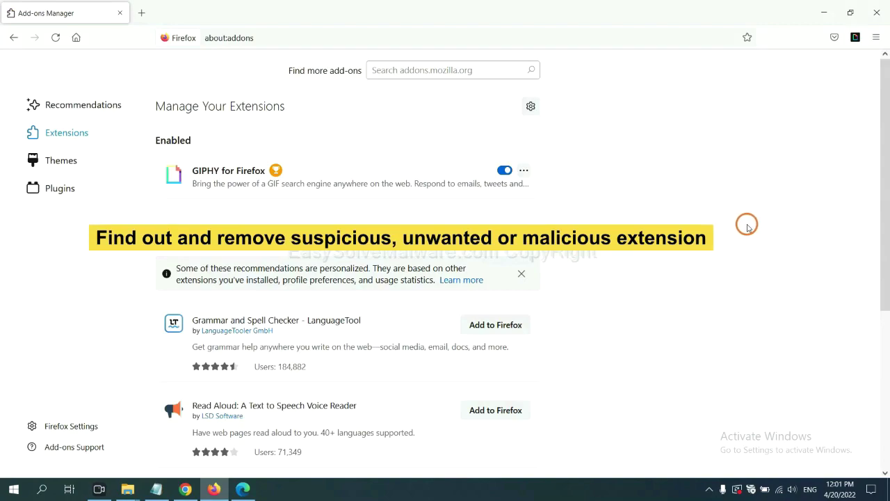
left_click(523, 172)
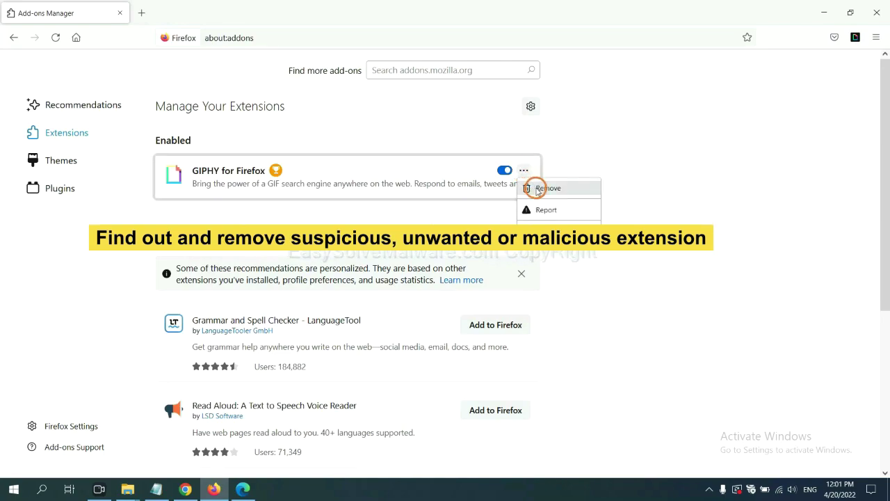
left_click(242, 491)
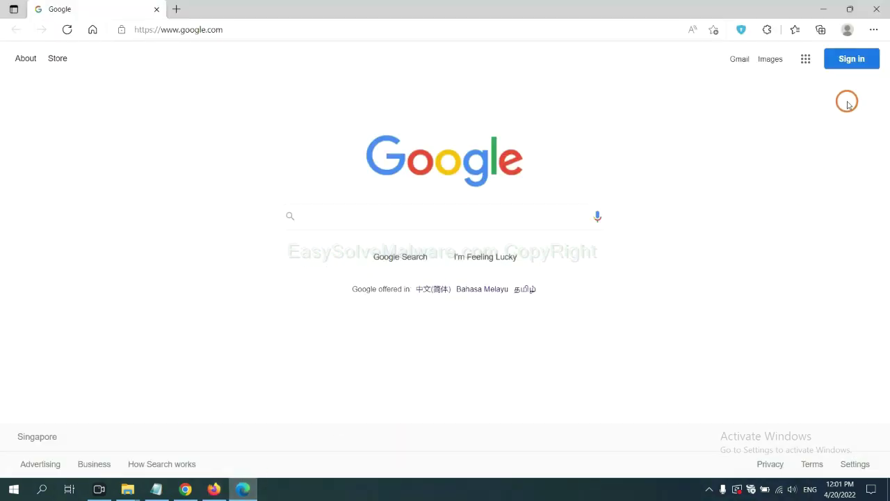
Step: Remove the ArcVpn Free Fast VPN Proxy extension in Edge, then minimize the browser
left_click(873, 30)
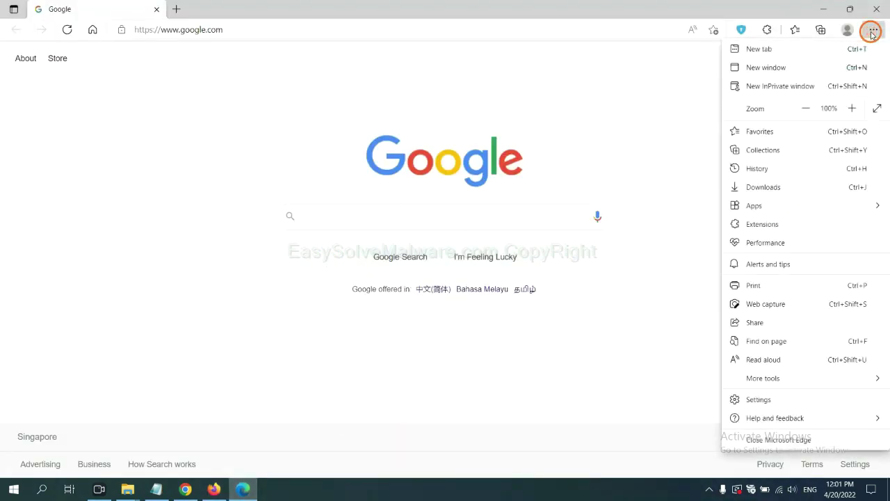
right_click(767, 225)
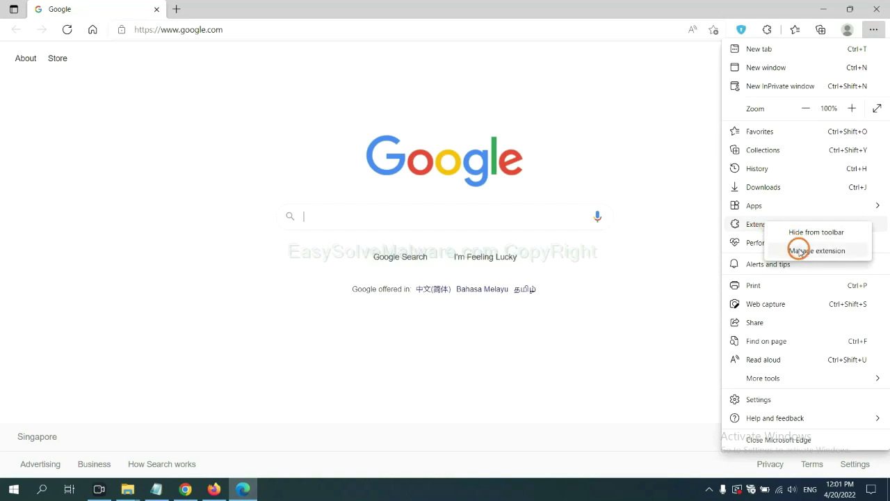
left_click(800, 251)
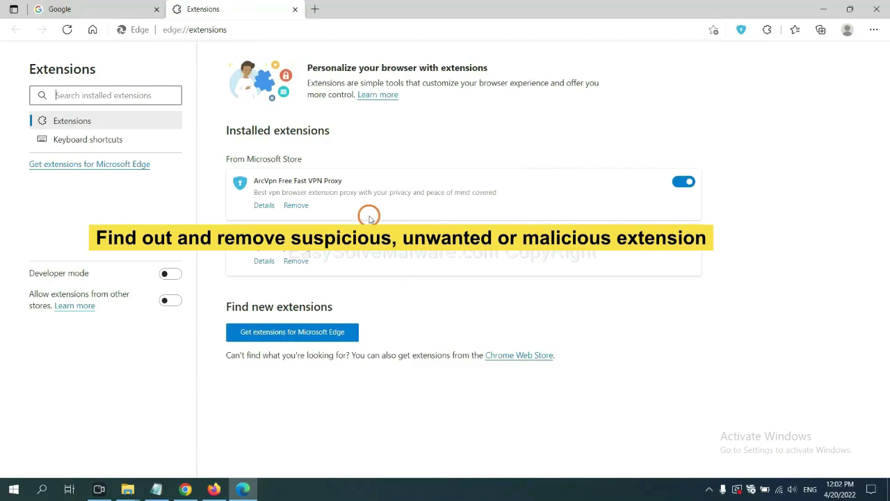
left_click(297, 206)
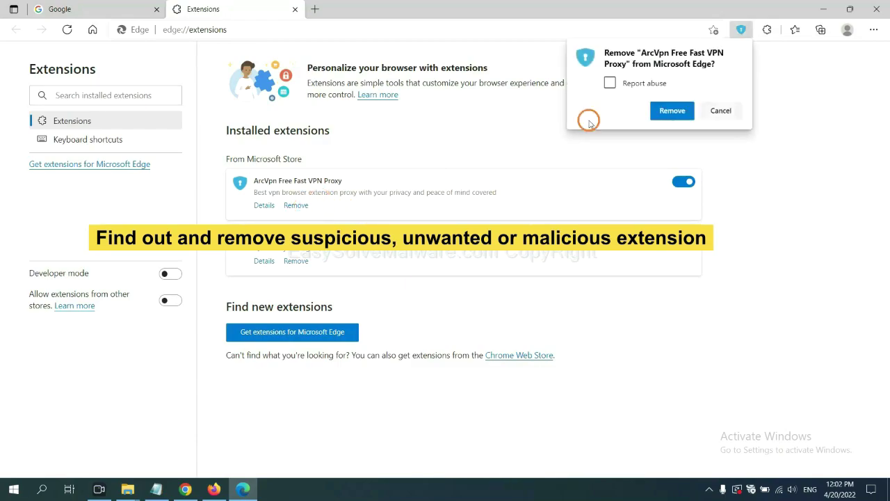
left_click(663, 111)
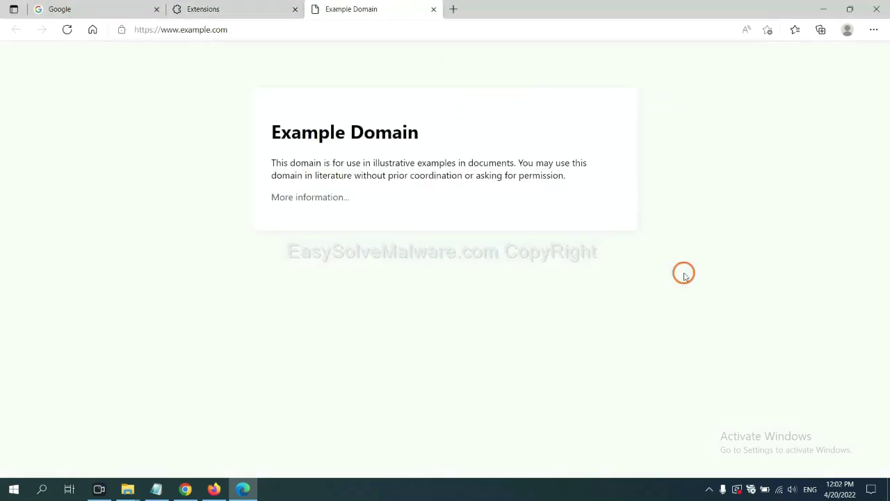
left_click(887, 495)
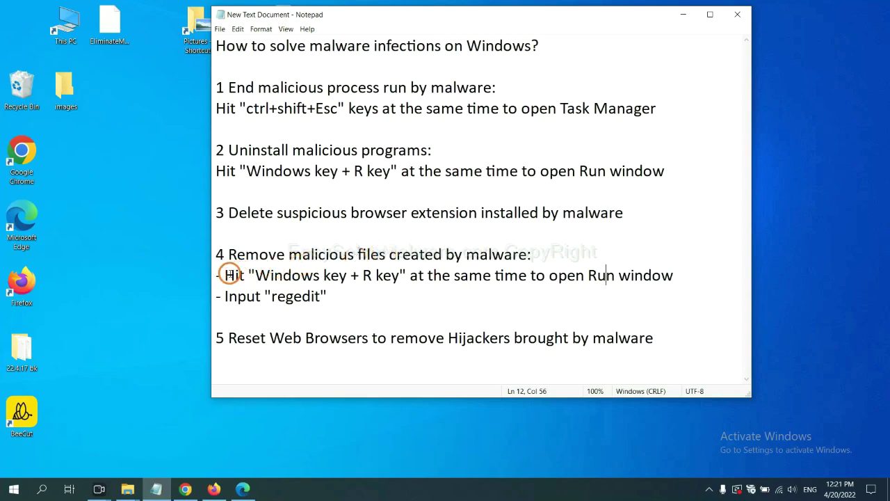
Step: Following note step 4, run regedit to open Registry Editor at HKEY_LOCAL_MACHINE
left_click_drag(225, 275, 505, 288)
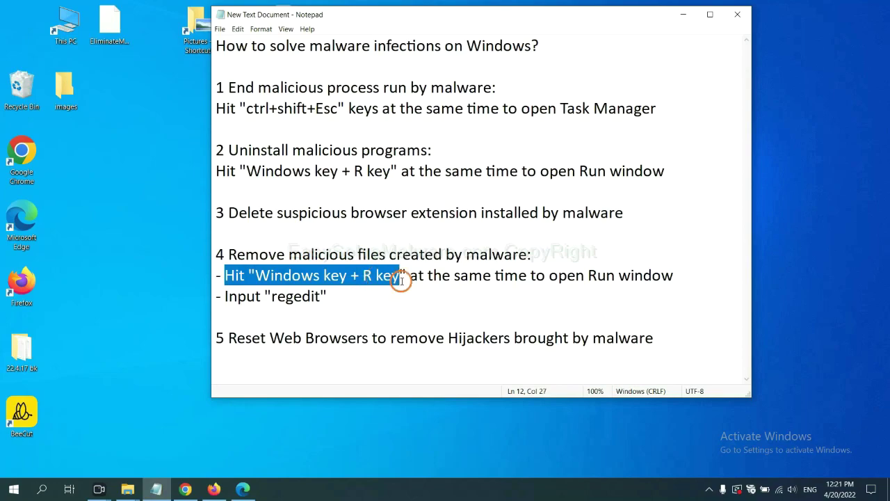
left_click(515, 279)
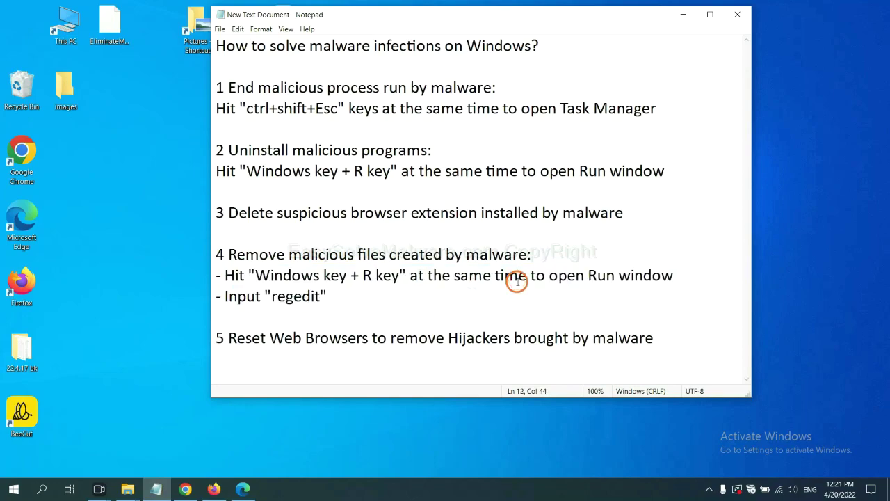
key("super+r")
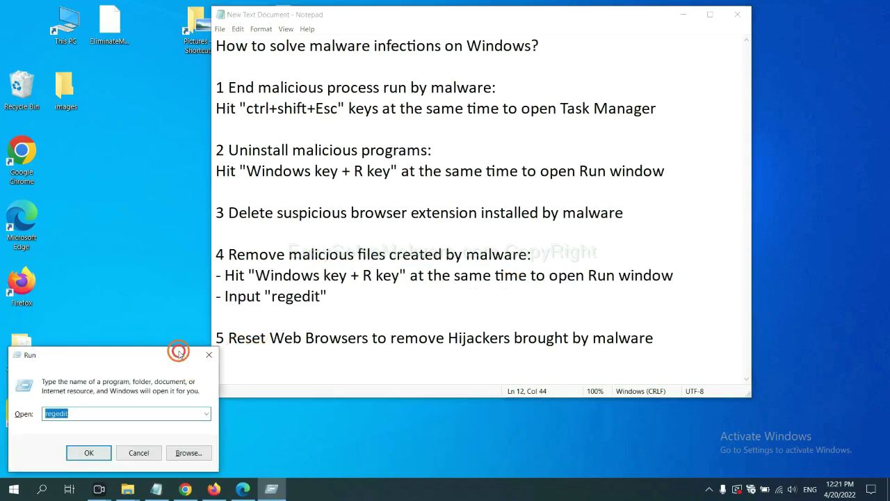
left_click(659, 240)
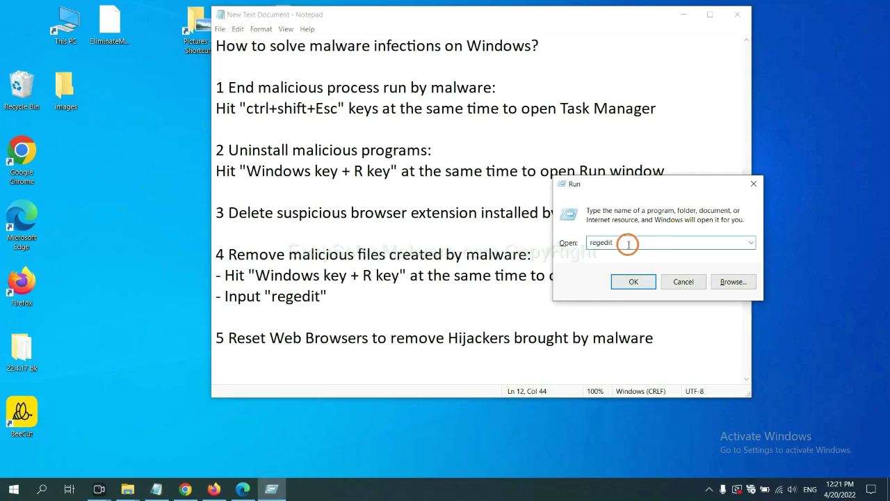
left_click(633, 281)
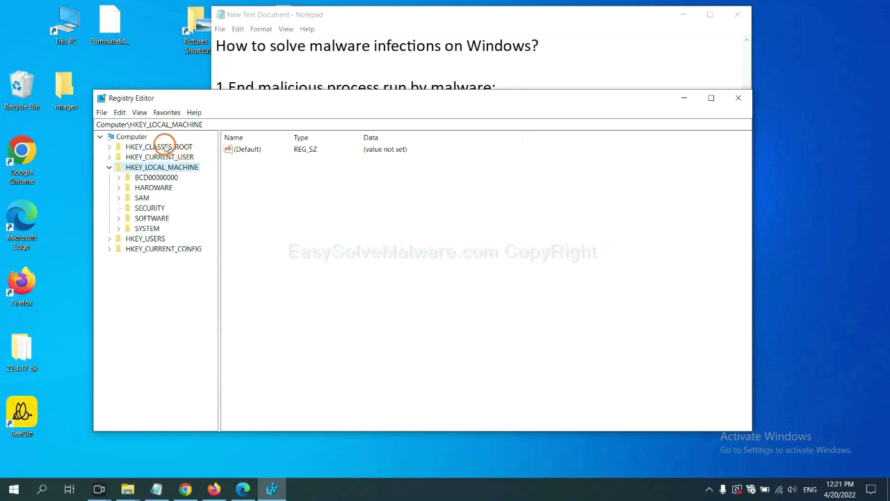
Step: Search the registry for 'be' and open actions for the FEATURE_BROWSER_EMULATION key listing BeeCut.exe
left_click(121, 113)
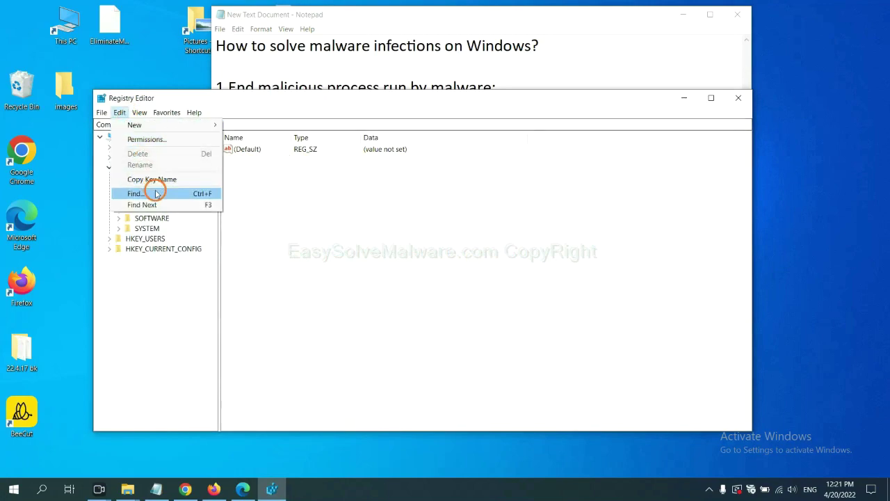
left_click(156, 195)
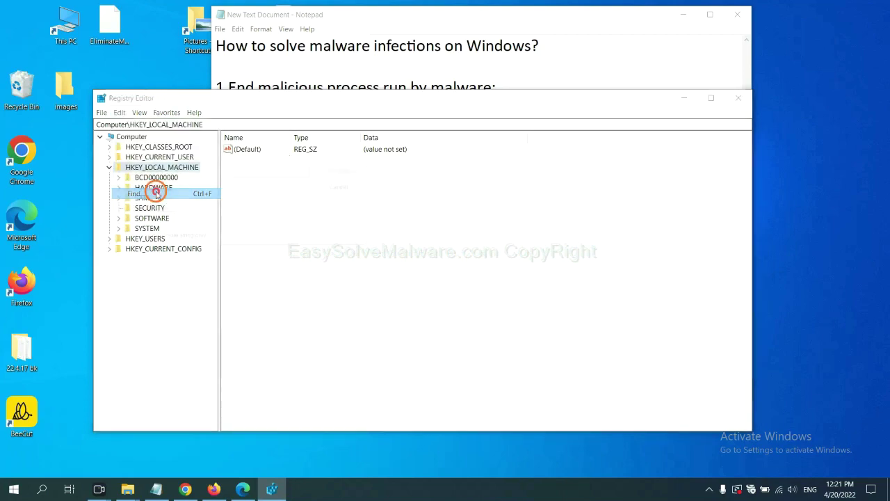
left_click_drag(269, 152, 356, 173)
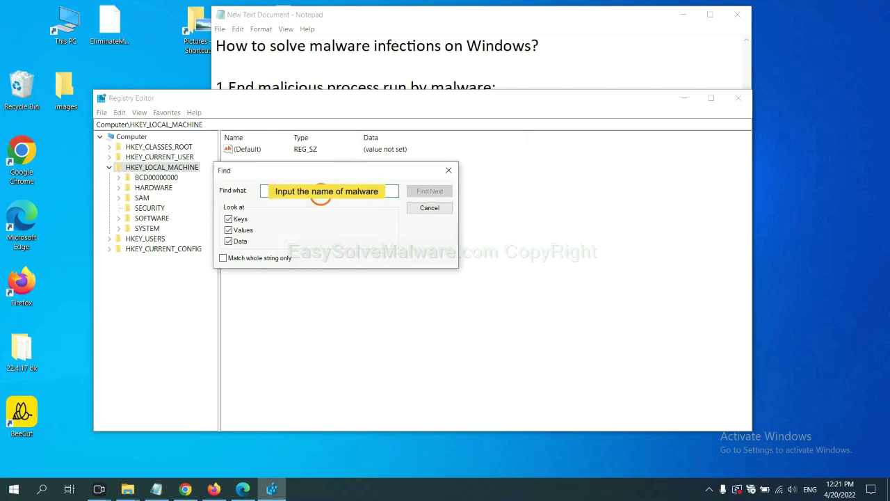
type("beecut")
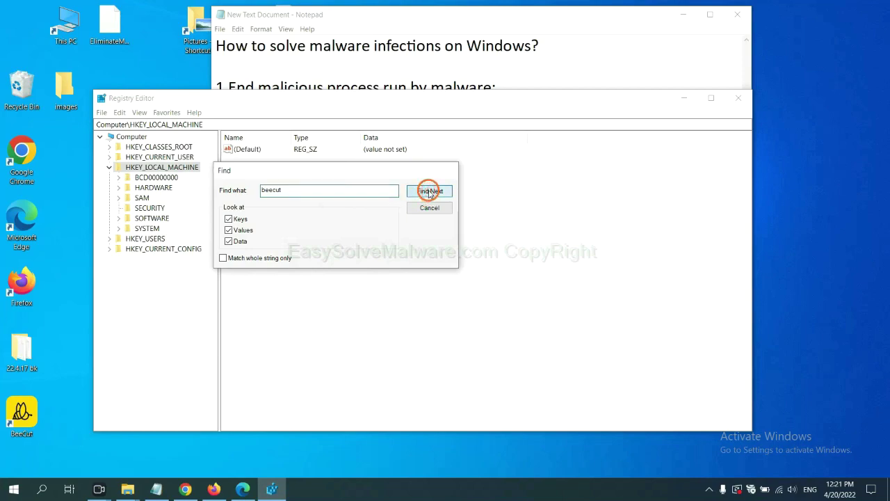
left_click(430, 191)
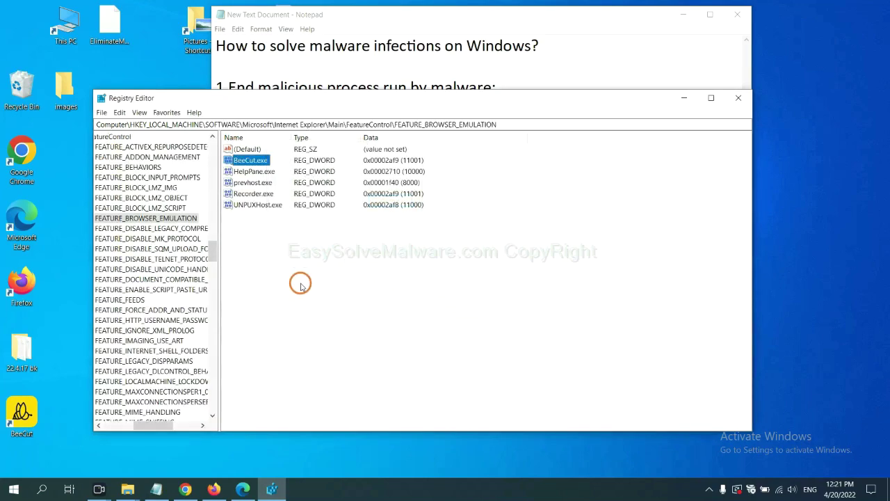
mouse_move(150, 427)
left_mouse_down()
mouse_move(137, 424)
mouse_move(149, 424)
left_mouse_up()
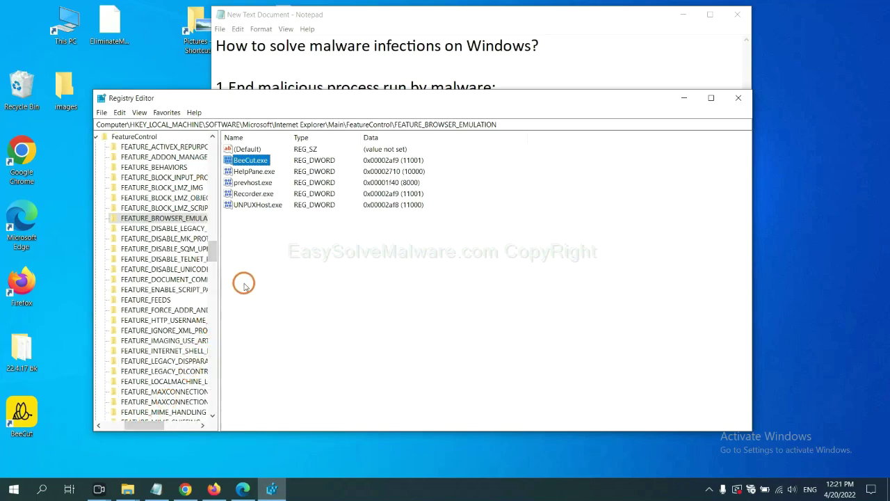
right_click(180, 218)
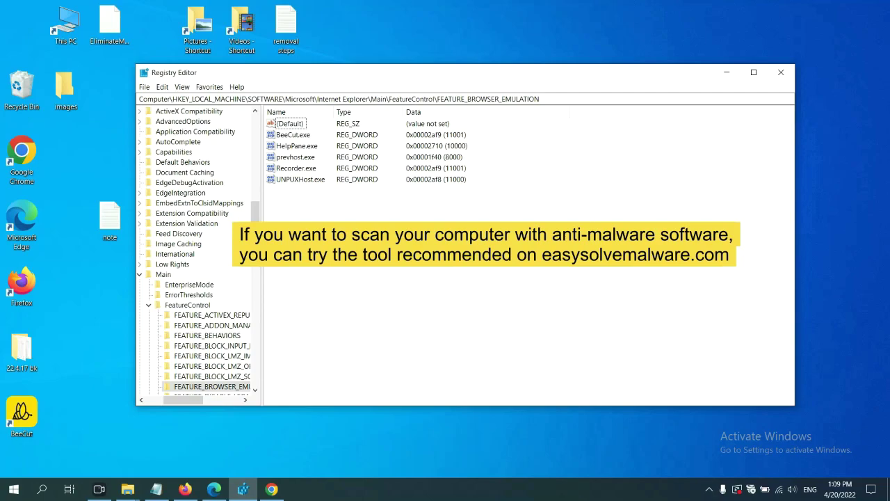
Step: Scroll through the EasySolveMalware.com removal guide's Windows and Mac quick menu in Chrome
left_click(274, 489)
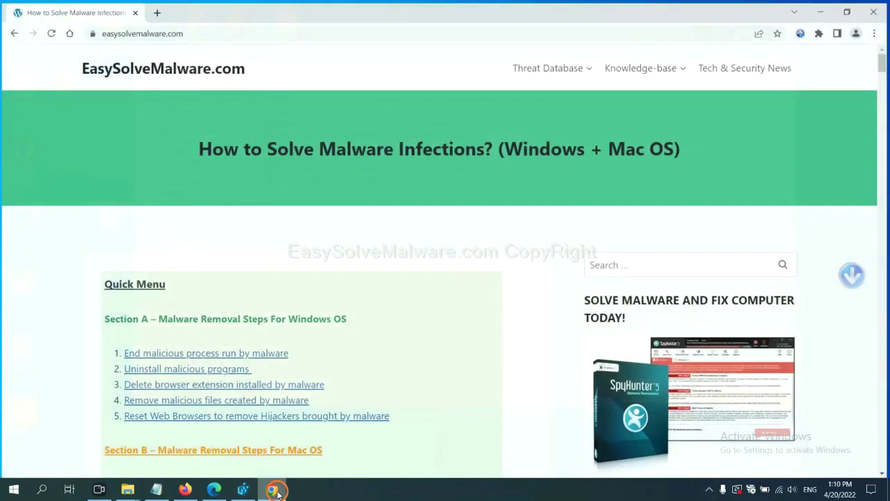
scroll(646, 306, "down", 1)
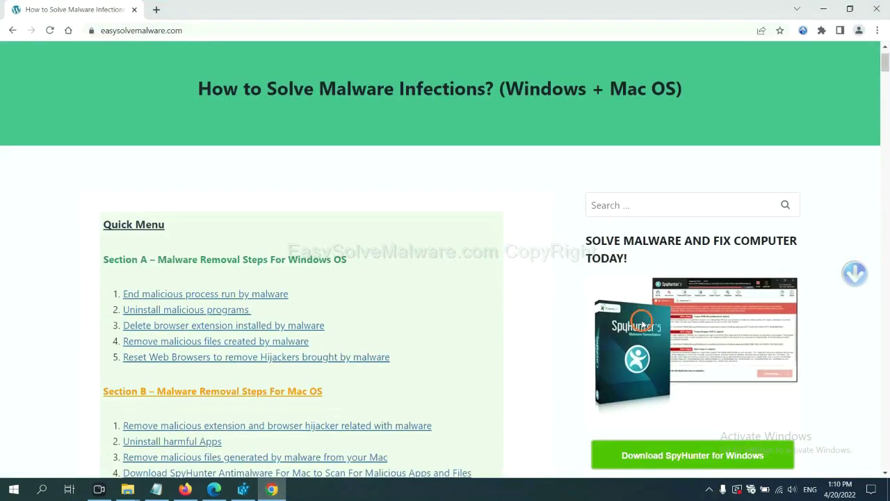
scroll(641, 320, "up", 1)
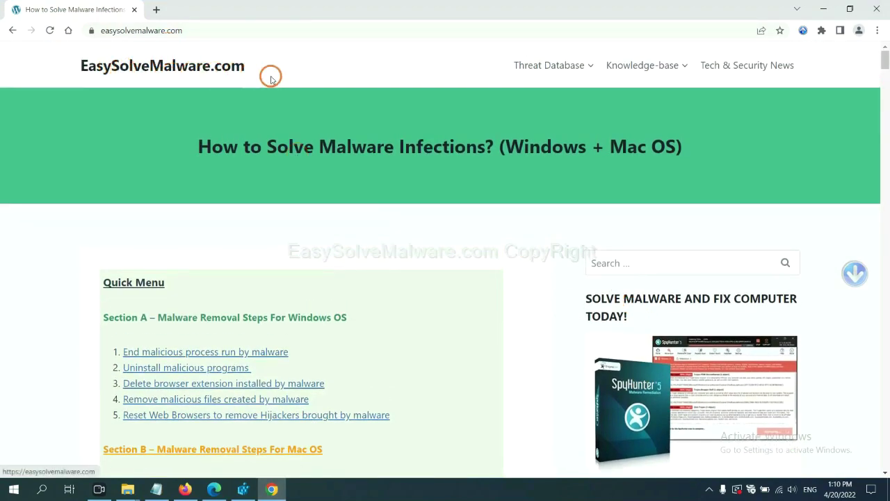
scroll(736, 331, "down", 2)
scroll(710, 292, "down", 1)
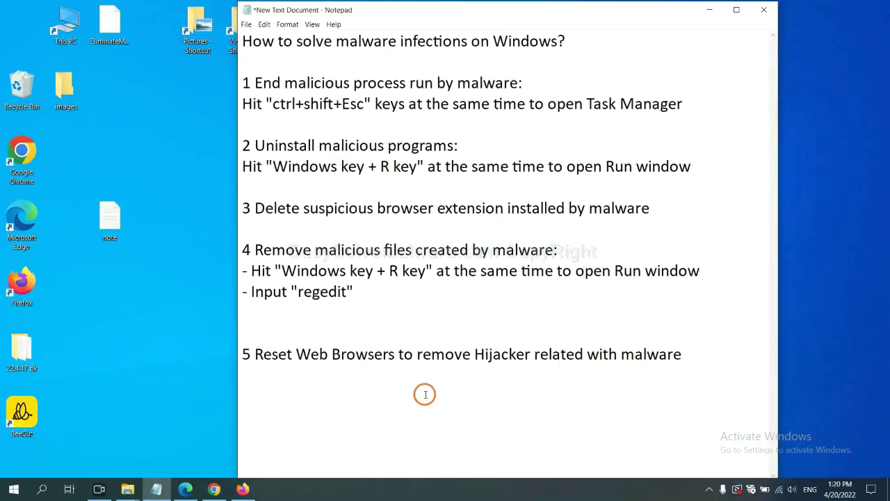
Step: Search Chrome settings for 'reset' and request restoring settings to their original defaults
left_click(209, 490)
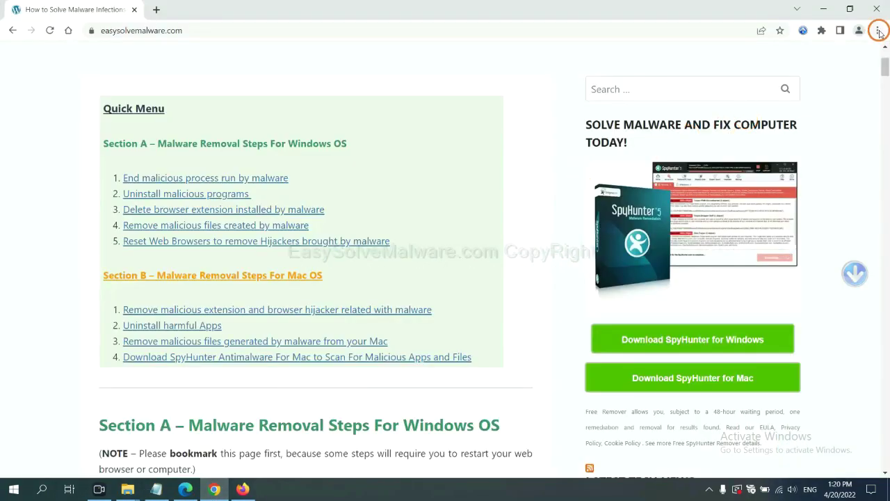
left_click(878, 32)
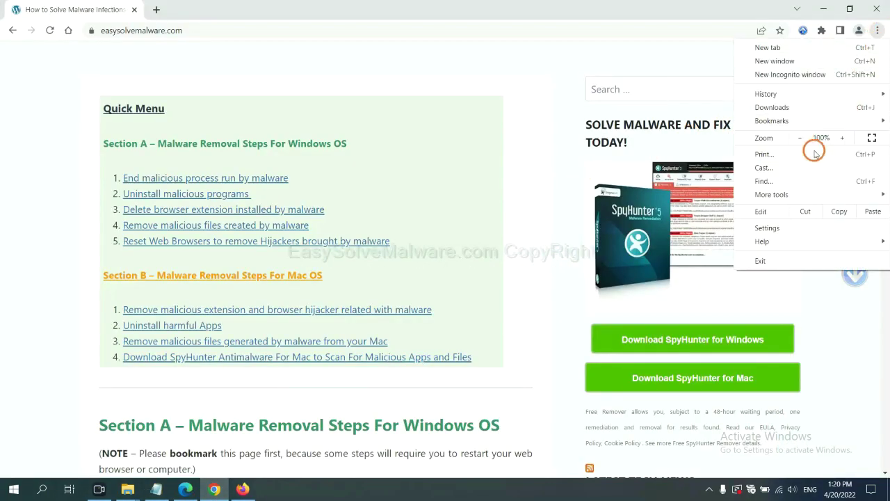
left_click(779, 224)
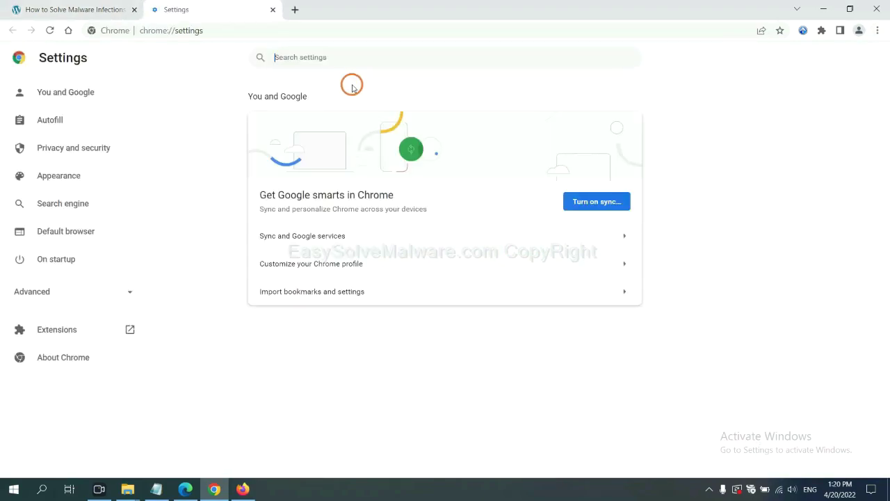
left_click(345, 65)
type("reset")
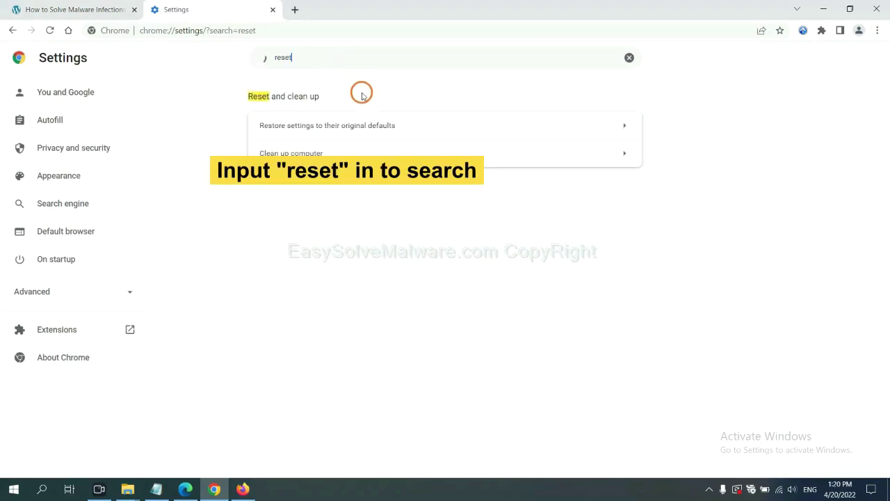
left_click(381, 126)
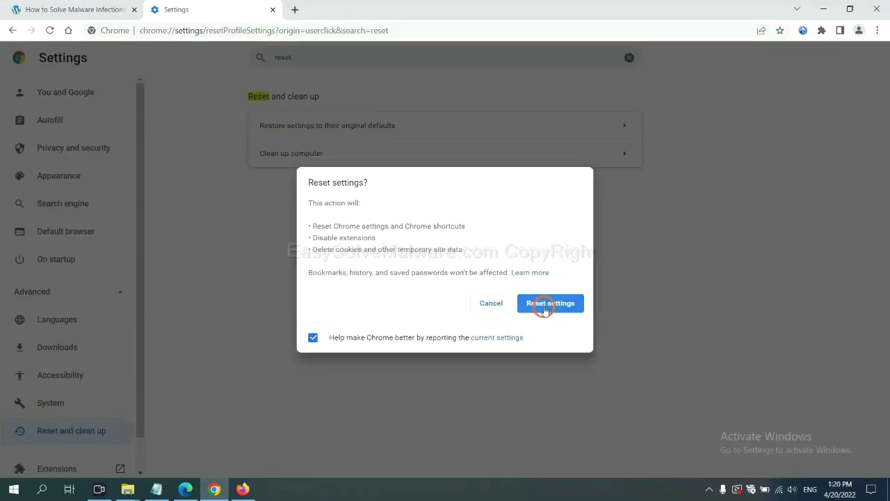
left_click(243, 488)
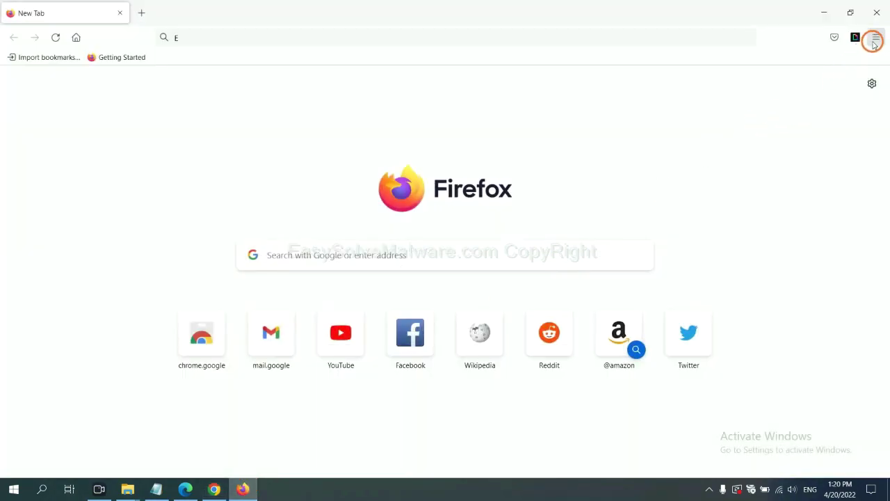
Step: From Firefox's Troubleshooting Information page, request Refresh Firefox to restore default settings
left_click(875, 38)
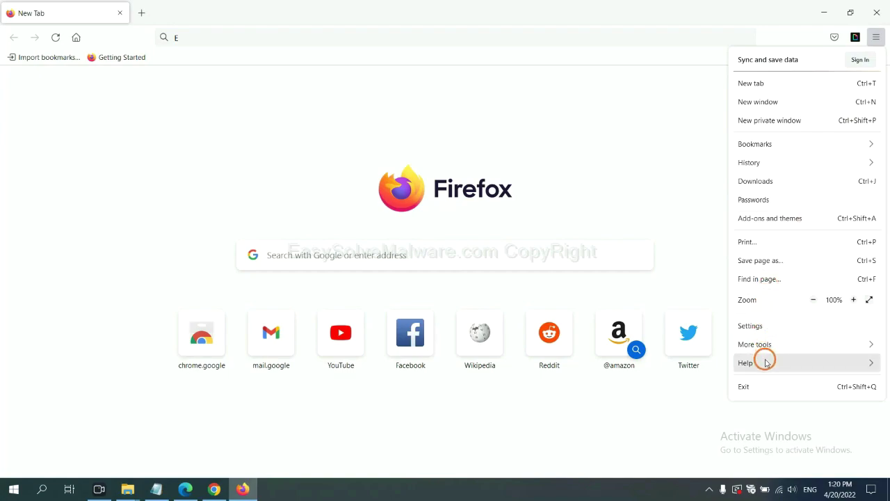
left_click(765, 361)
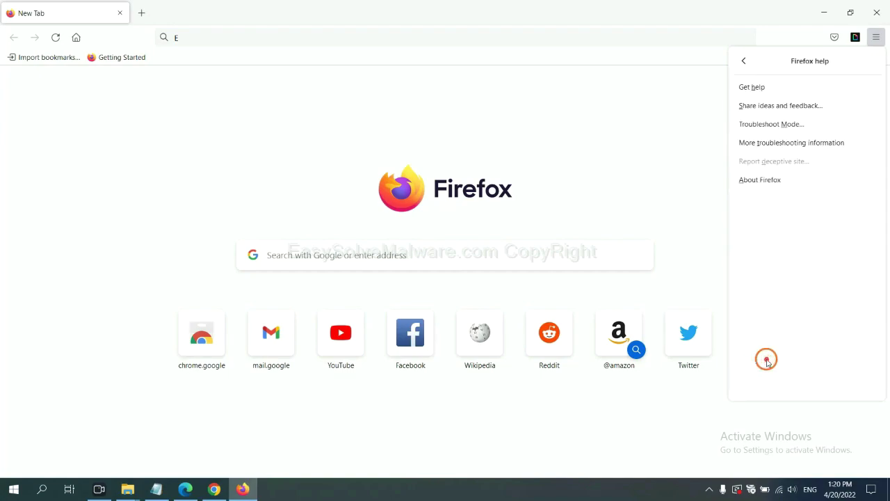
left_click(781, 144)
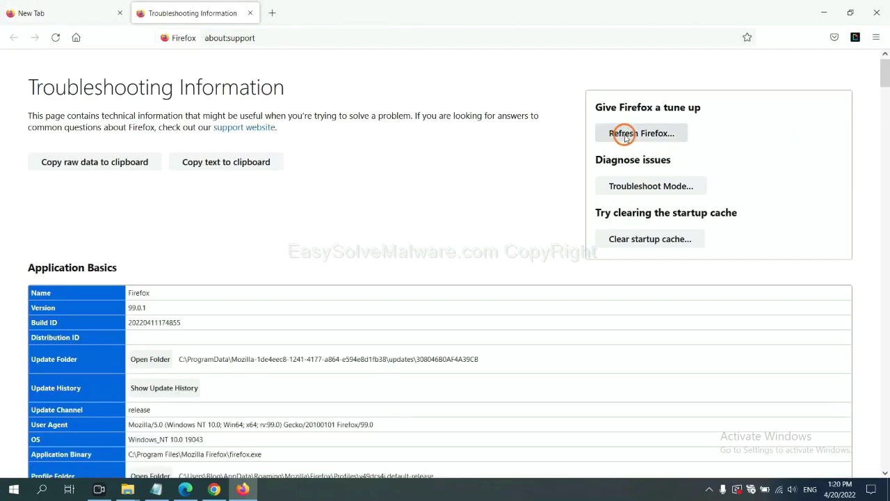
left_click(625, 134)
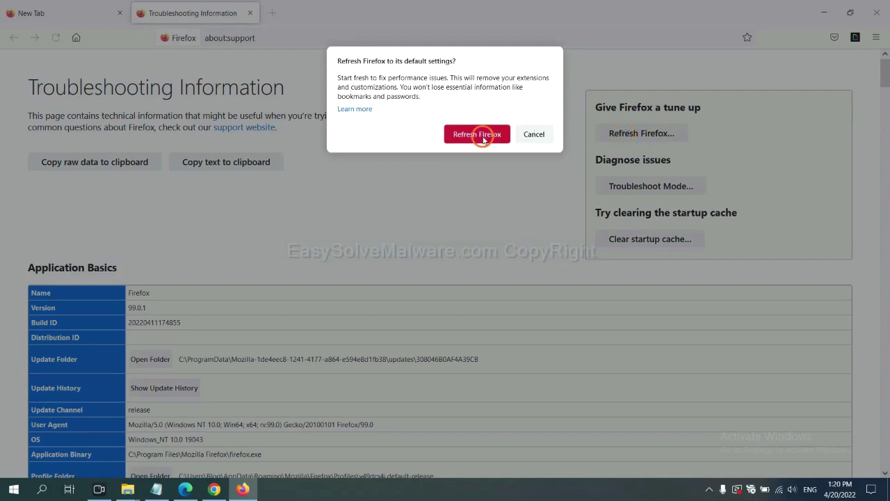
left_click(186, 489)
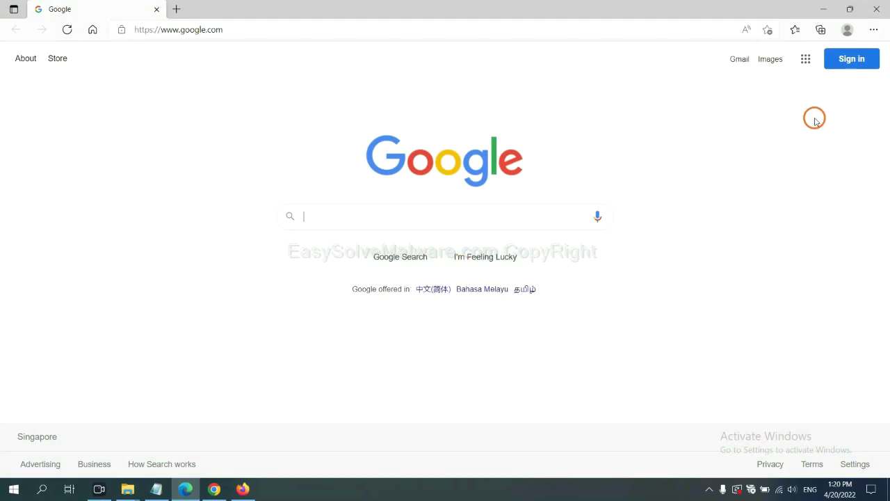
Step: Search Edge settings for 'reset' and request restoring settings to their default values
left_click(873, 30)
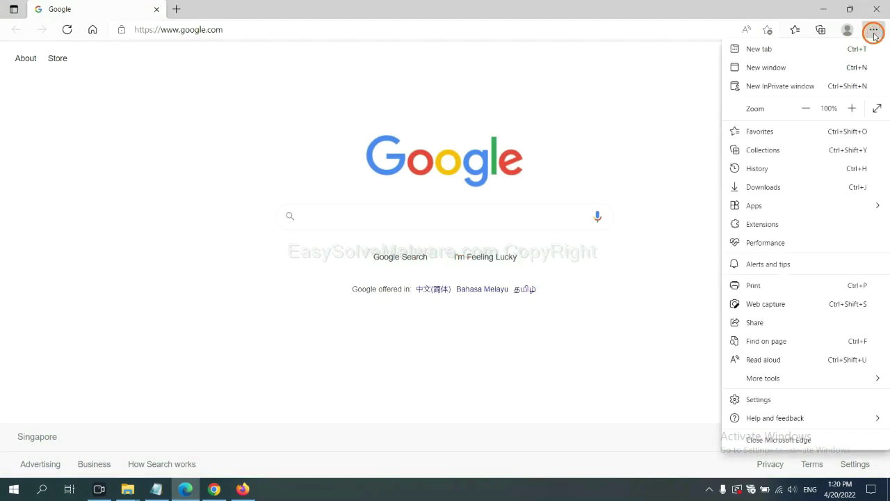
left_click(758, 399)
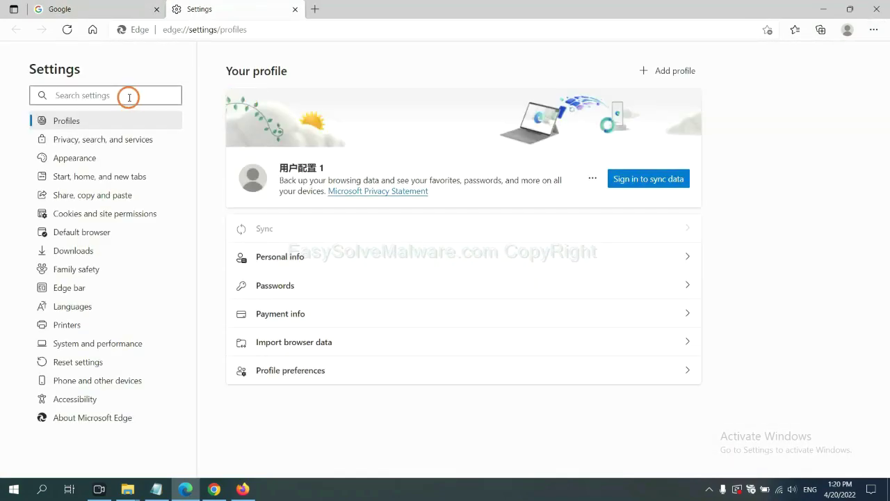
type("re")
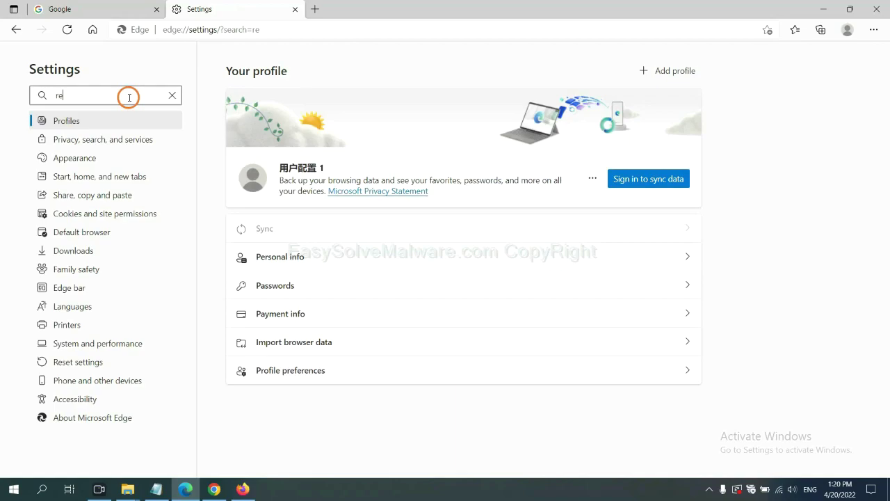
type("set")
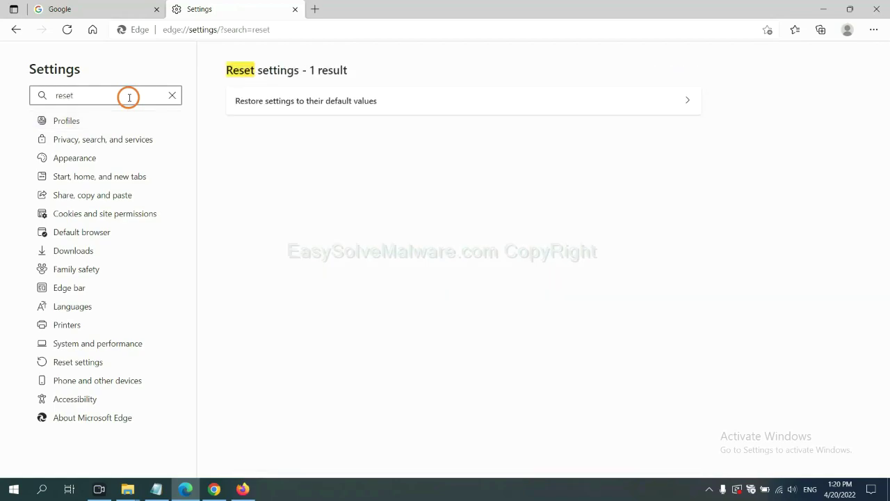
left_click(312, 100)
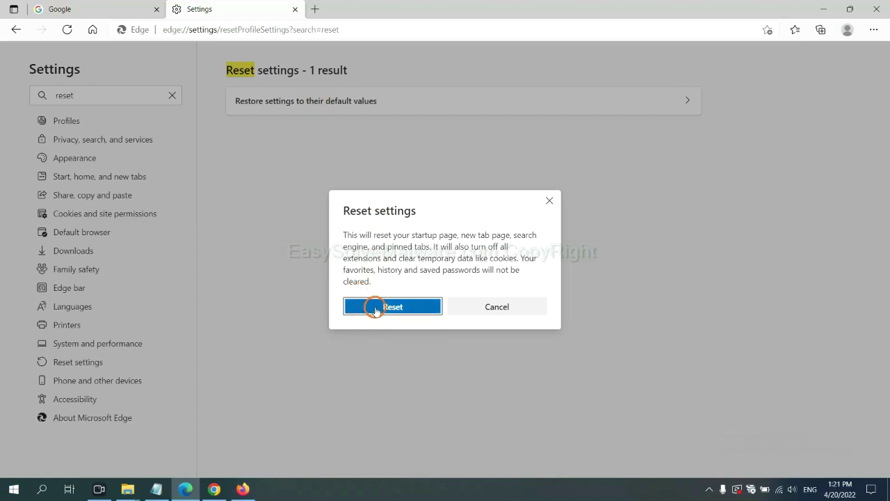